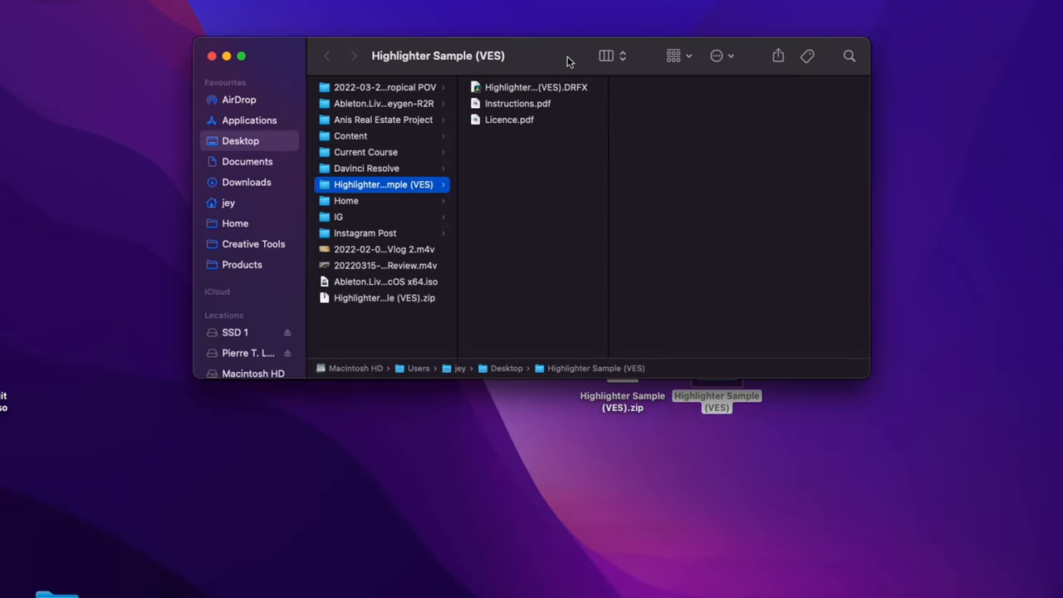
Install the Highlighter Sample (VES).DRFX bundle from Finder, overwriting the existing copy
mouse_move(569, 61)
left_mouse_down()
mouse_move(560, 135)
mouse_move(600, 233)
left_mouse_up()
left_click(536, 297)
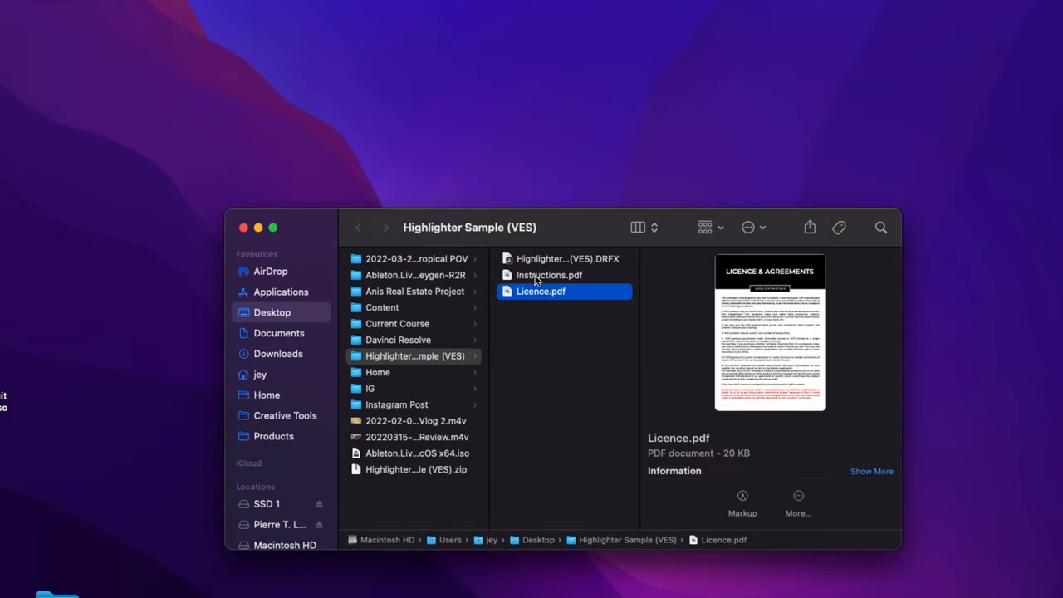
left_click(535, 280)
left_click(542, 261)
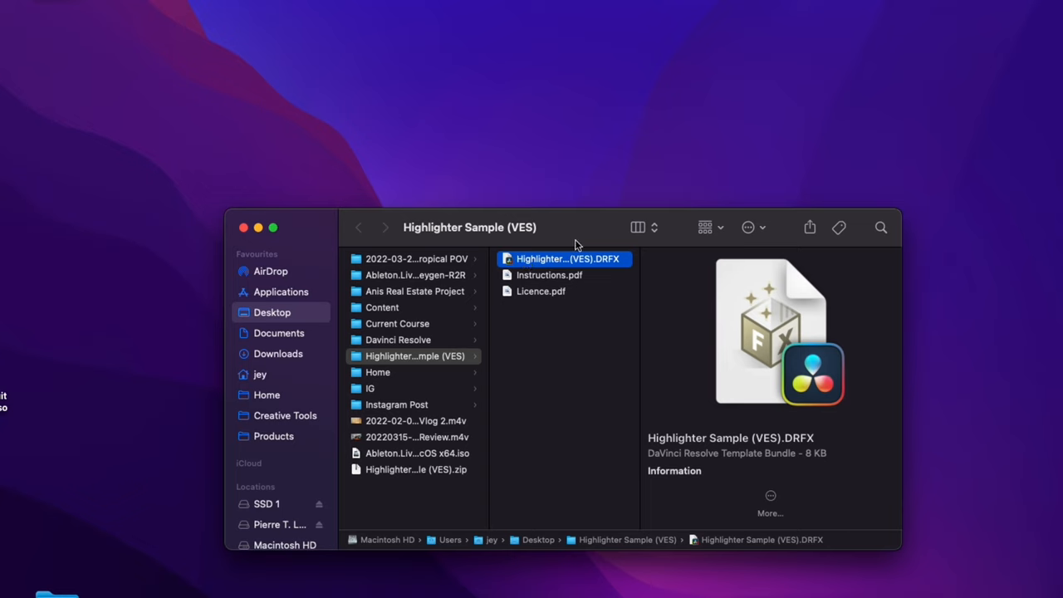
double_click(557, 264)
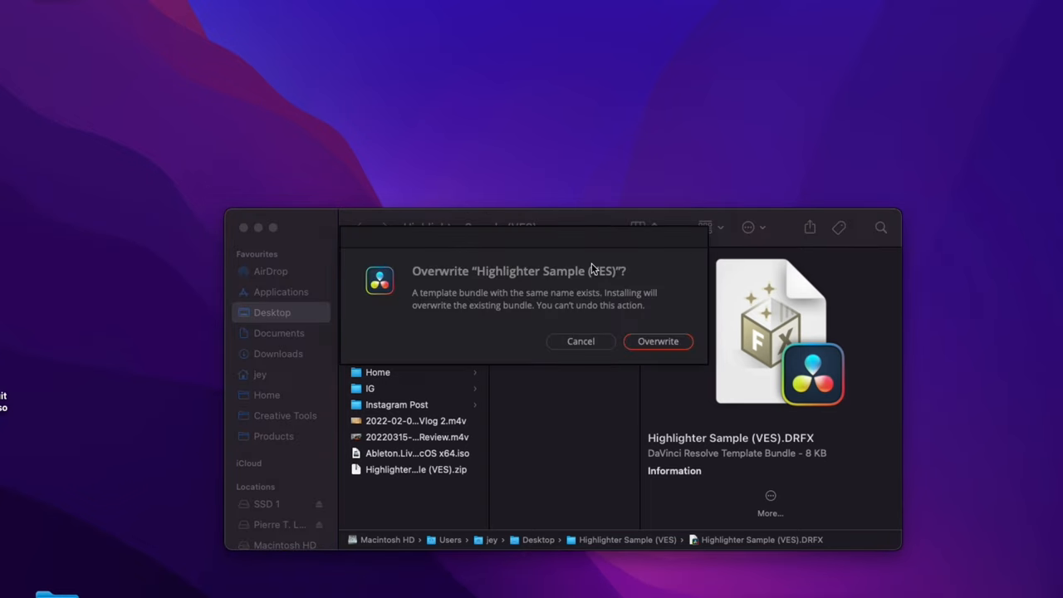
left_click(669, 347)
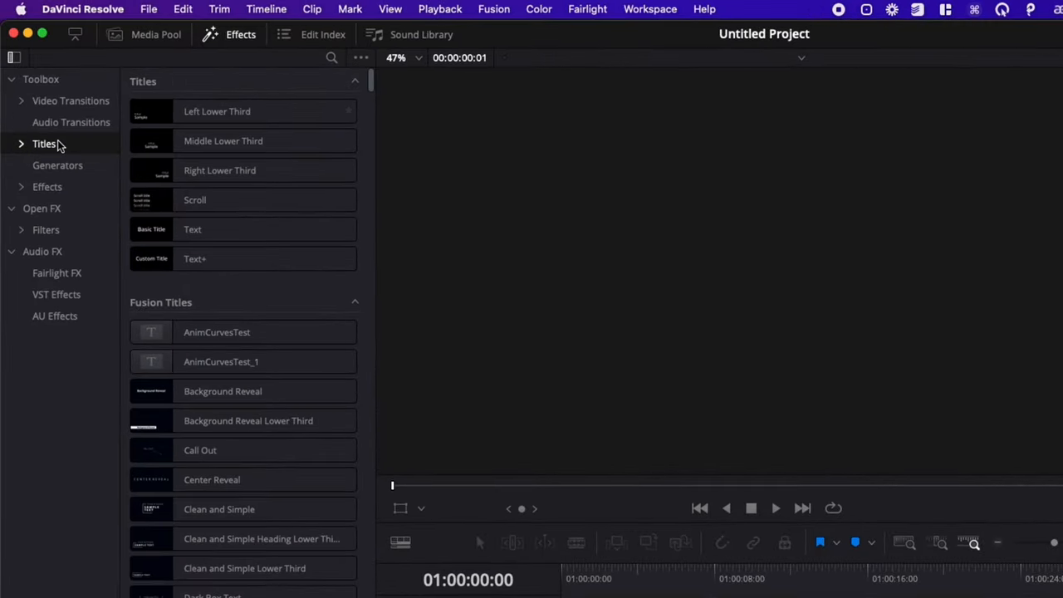
Find Highlighter Sample (VES) via "sampl", drop it on Video 1 and play its red rectangle
left_click(331, 58)
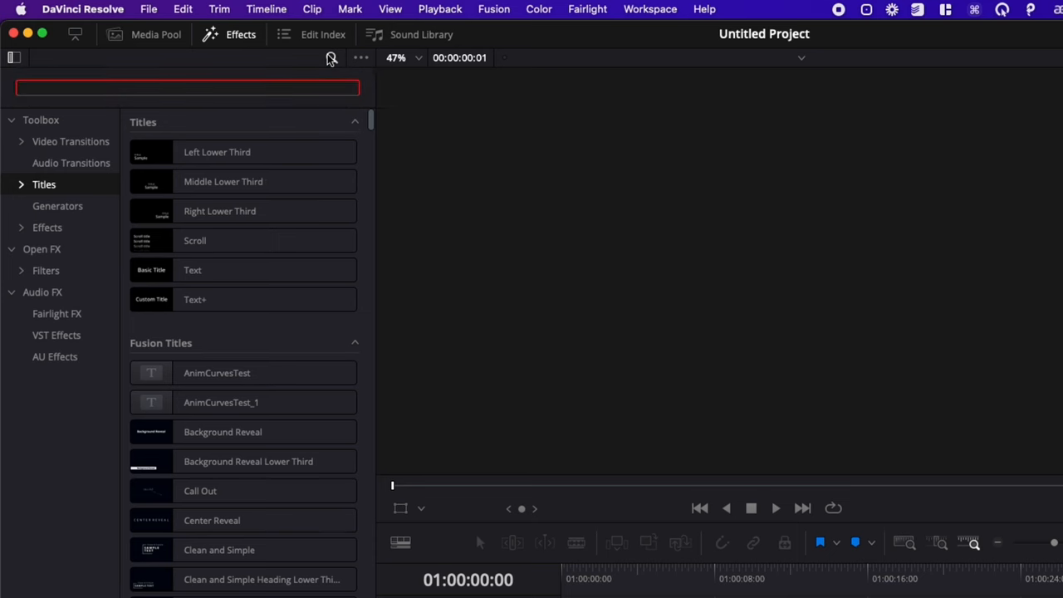
type("sampl")
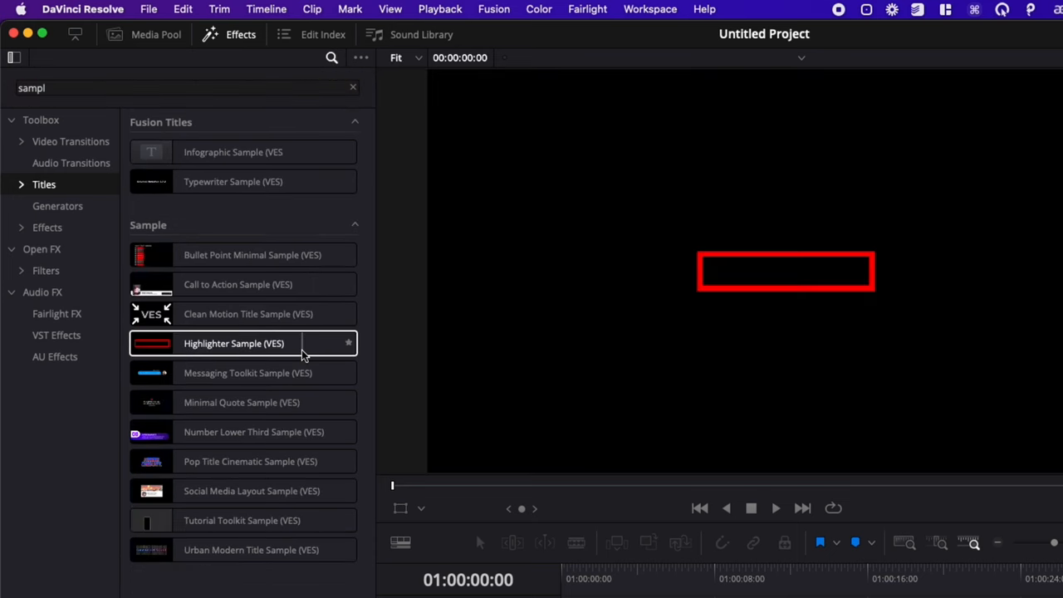
mouse_move(302, 350)
left_mouse_down()
mouse_move(382, 490)
mouse_move(398, 492)
left_mouse_up()
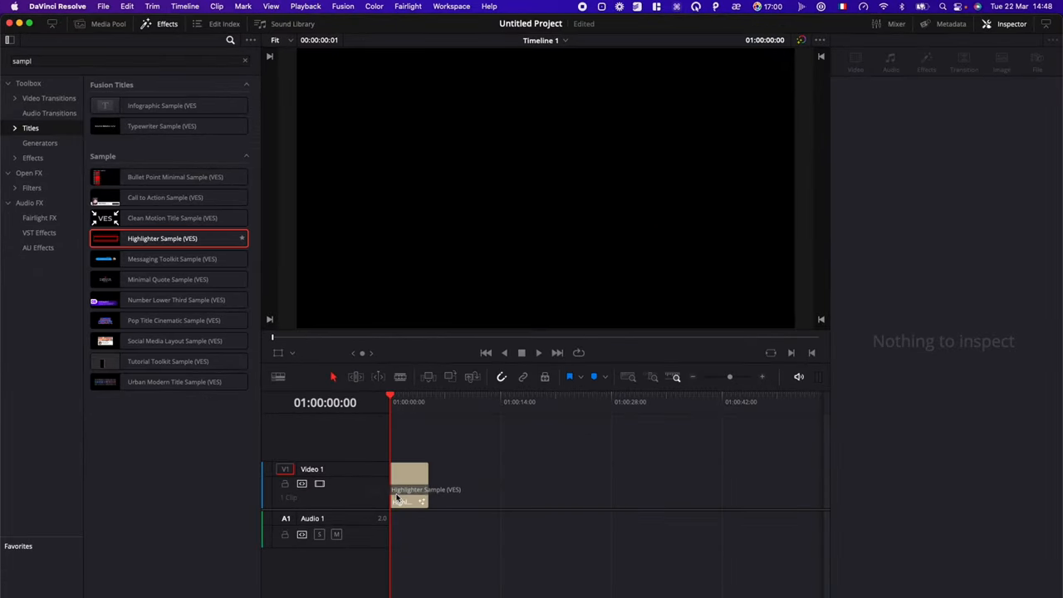
left_click_drag(409, 414, 388, 407)
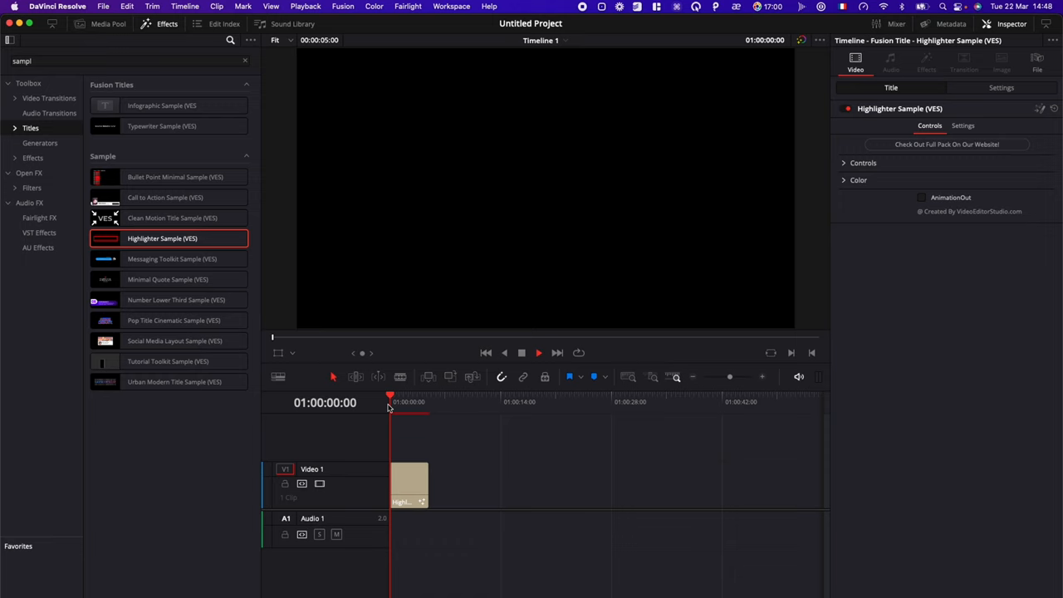
key("space")
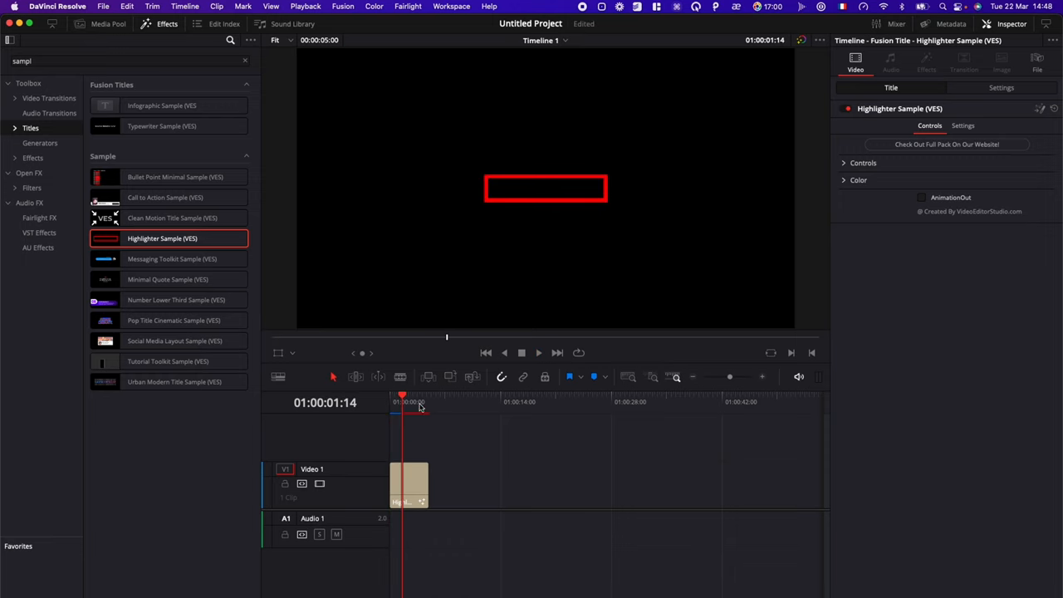
key("space")
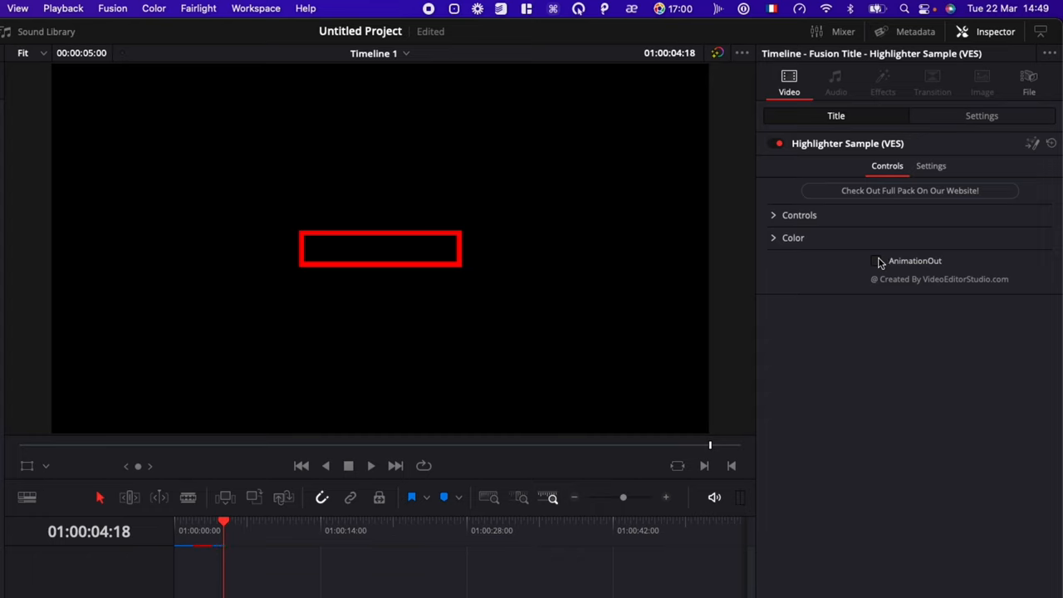
Enable AnimationOut, watch the exit animation, and trim the title clip much longer
left_click(879, 261)
left_click(210, 537)
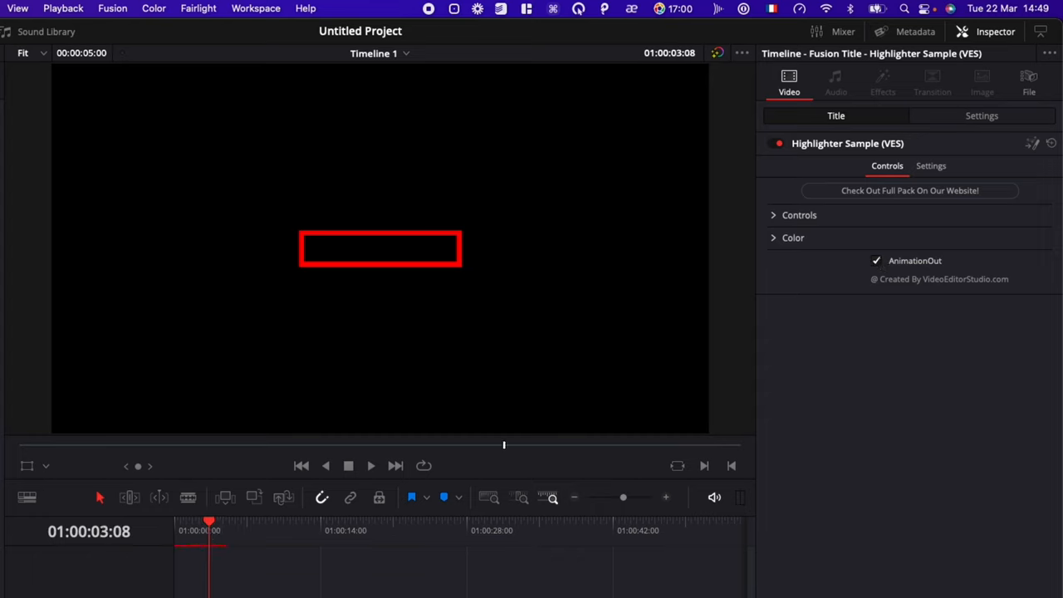
key("space")
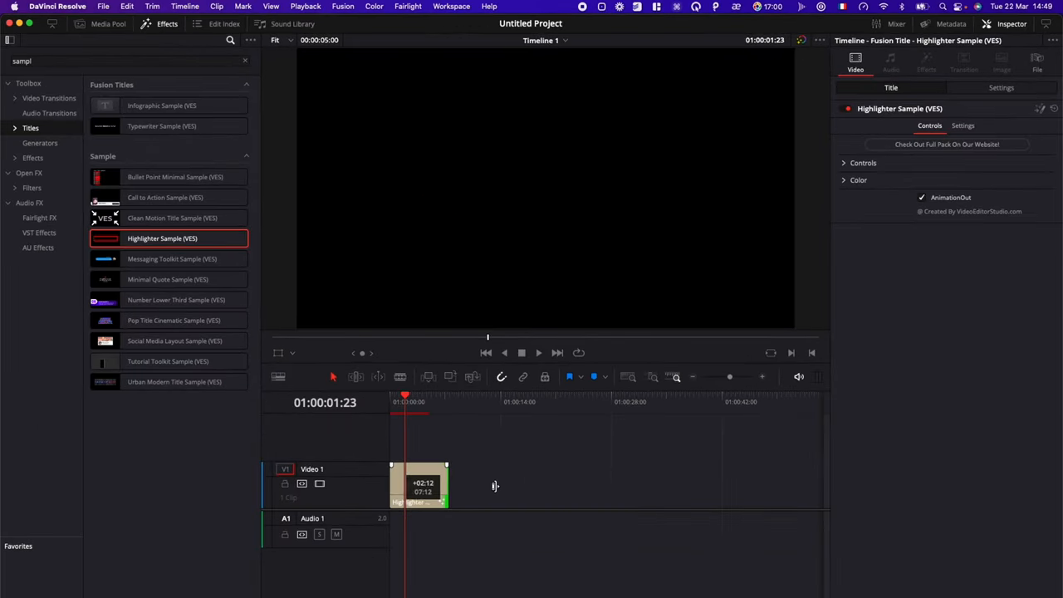
left_click_drag(494, 486, 627, 488)
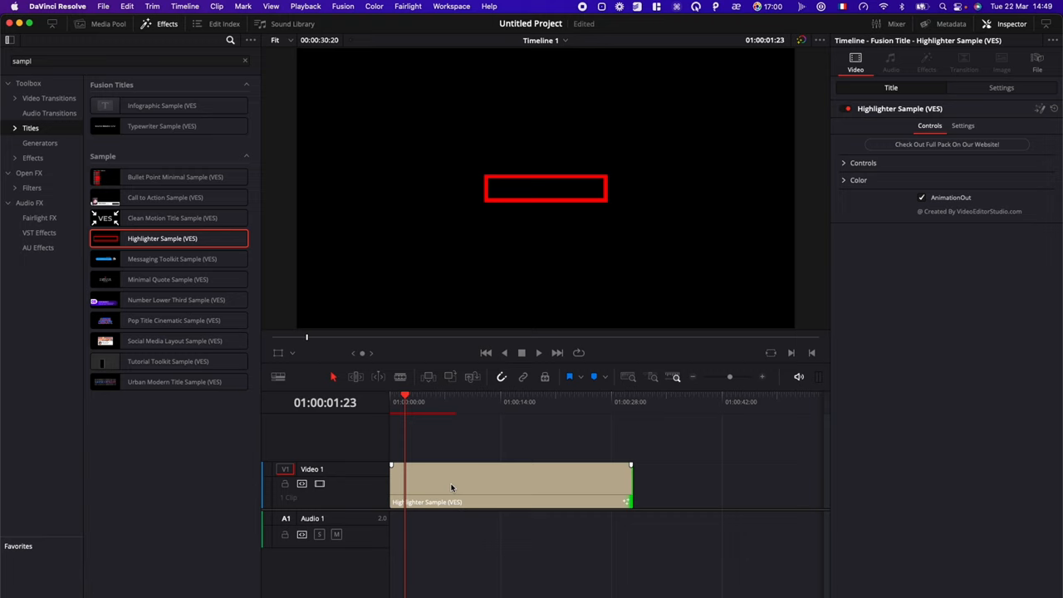
Move the title to Video 2 and place the Downloads screenshot on Video 1 beneath it
left_click_drag(452, 488, 456, 422)
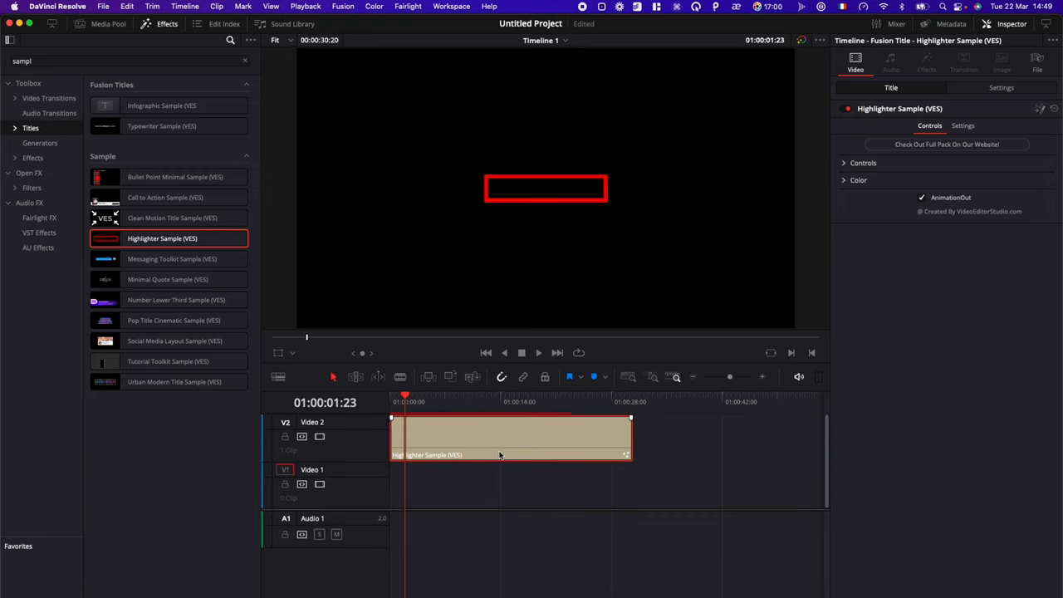
left_click(843, 577)
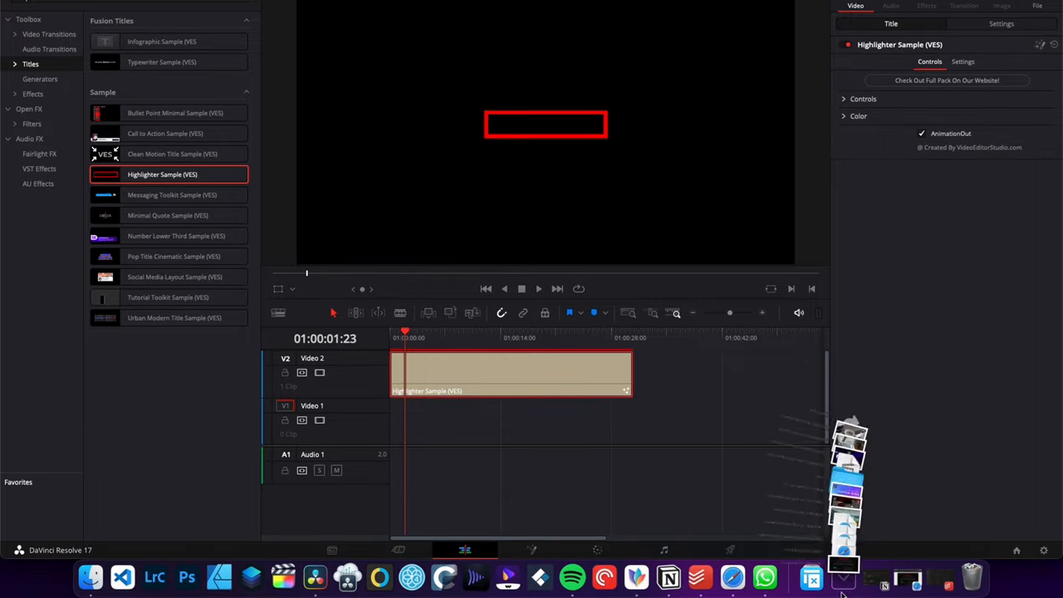
mouse_move(845, 536)
left_mouse_down()
mouse_move(388, 493)
mouse_move(631, 482)
left_mouse_up()
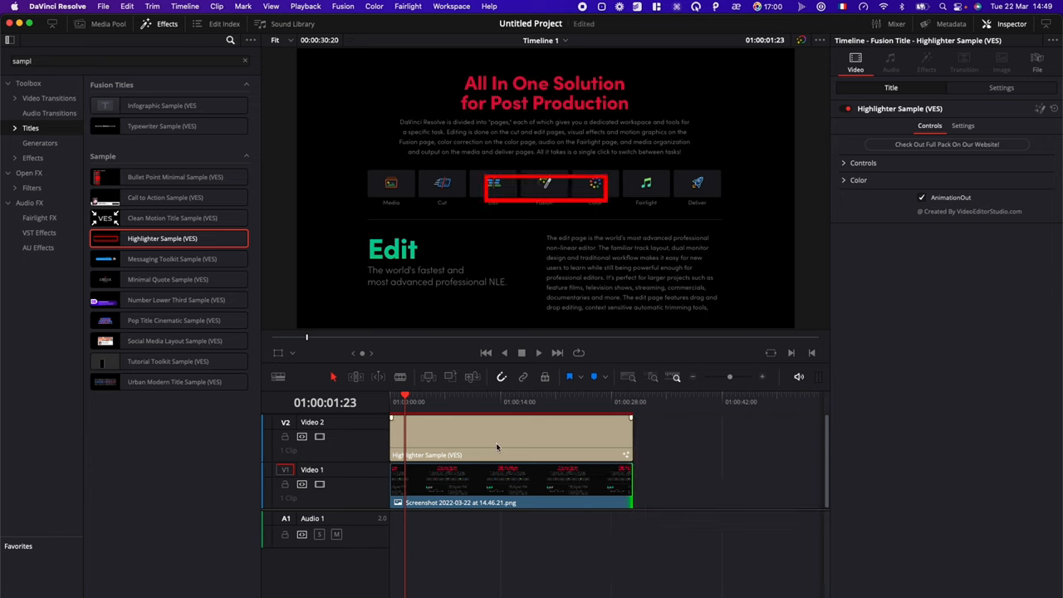
left_click_drag(431, 408, 431, 422)
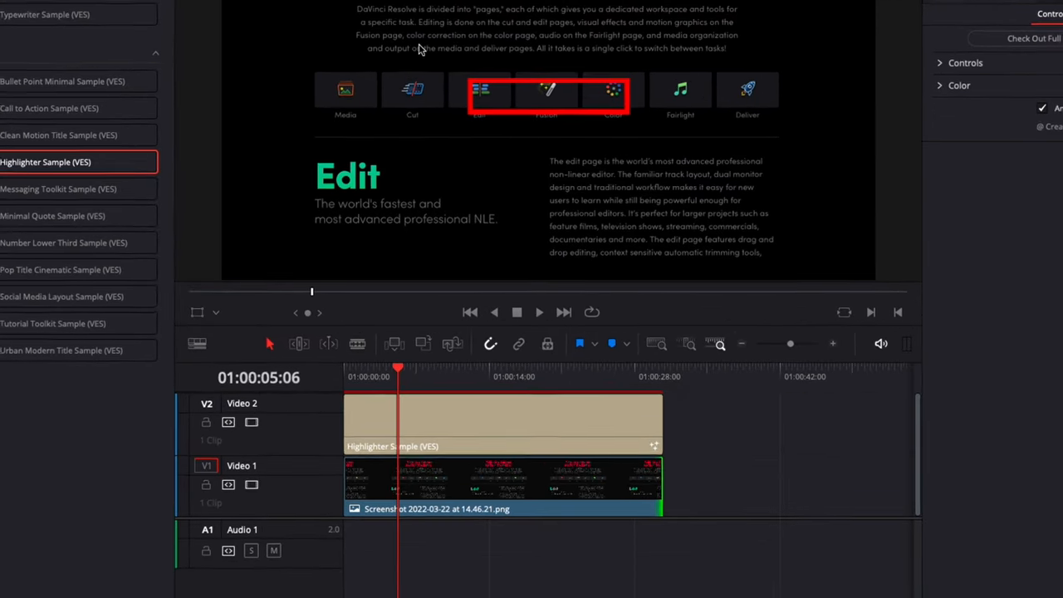
left_click(454, 429)
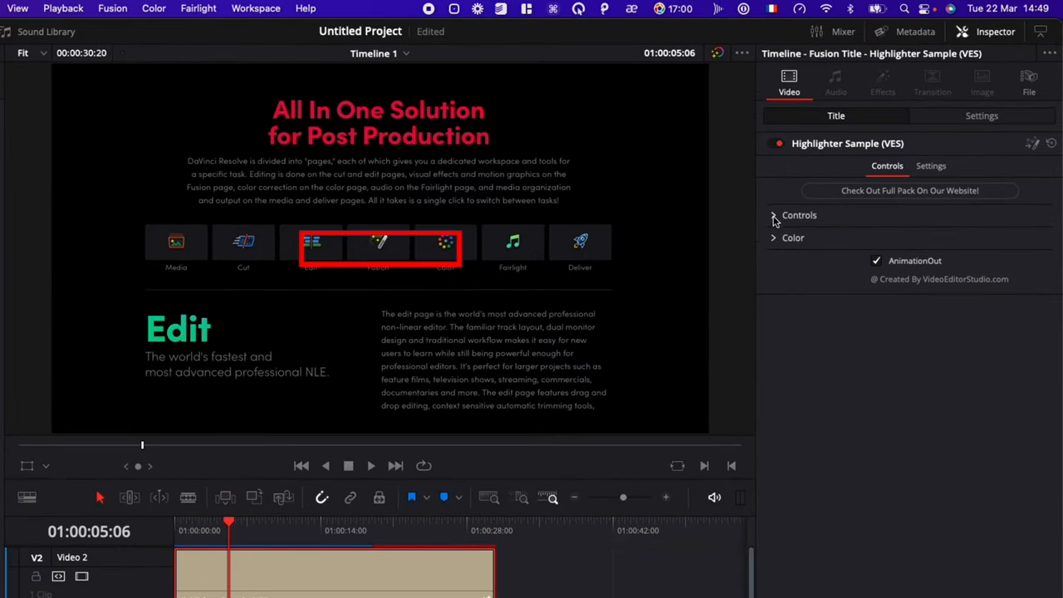
left_click(775, 216)
left_click(774, 407)
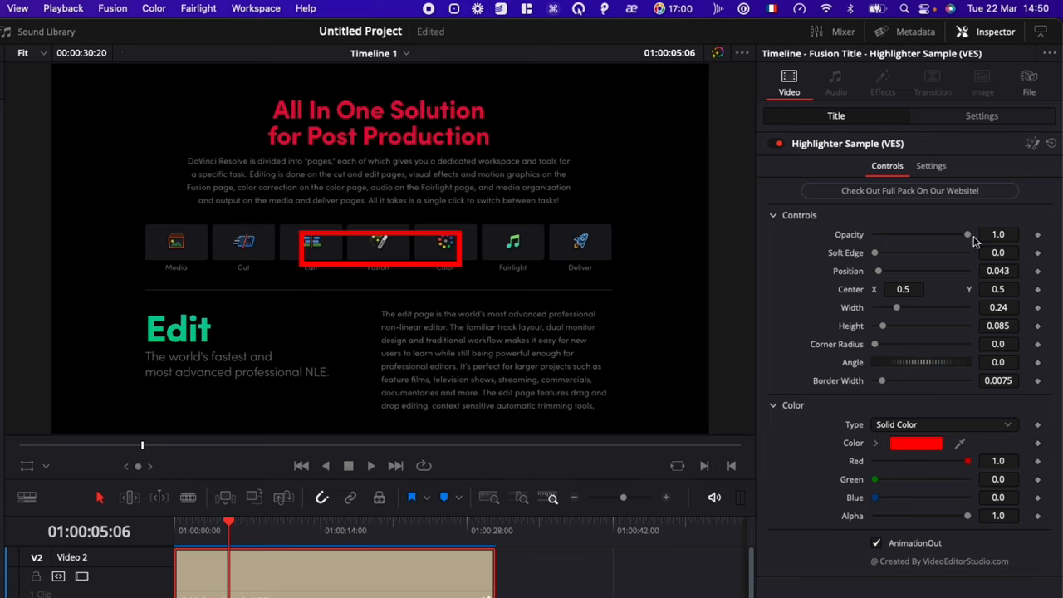
mouse_move(969, 236)
left_mouse_down()
mouse_move(864, 239)
mouse_move(1007, 240)
left_mouse_up()
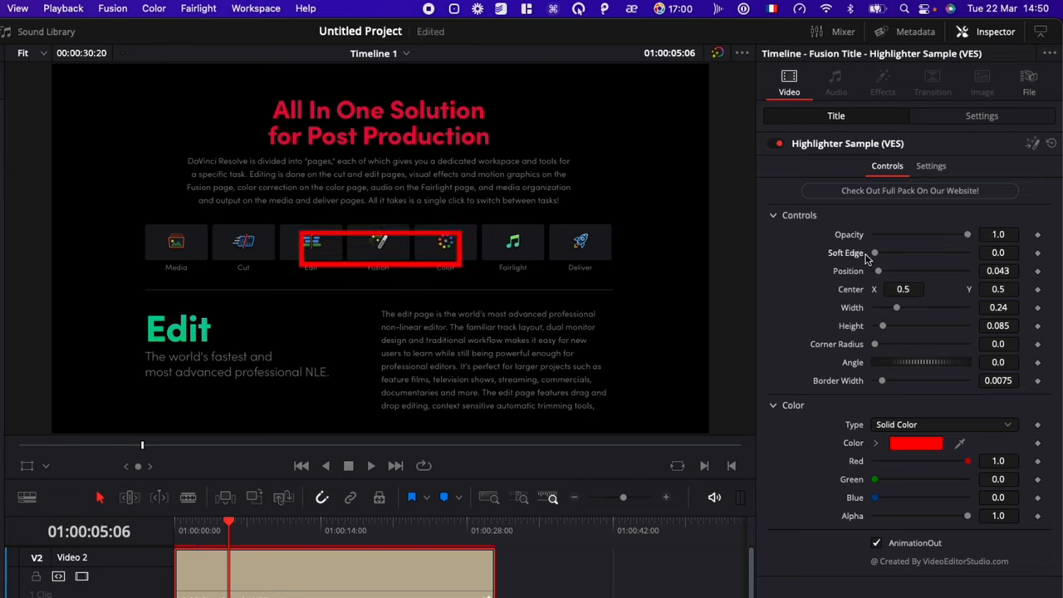
mouse_move(875, 254)
left_mouse_down()
mouse_move(899, 254)
mouse_move(885, 254)
left_mouse_up()
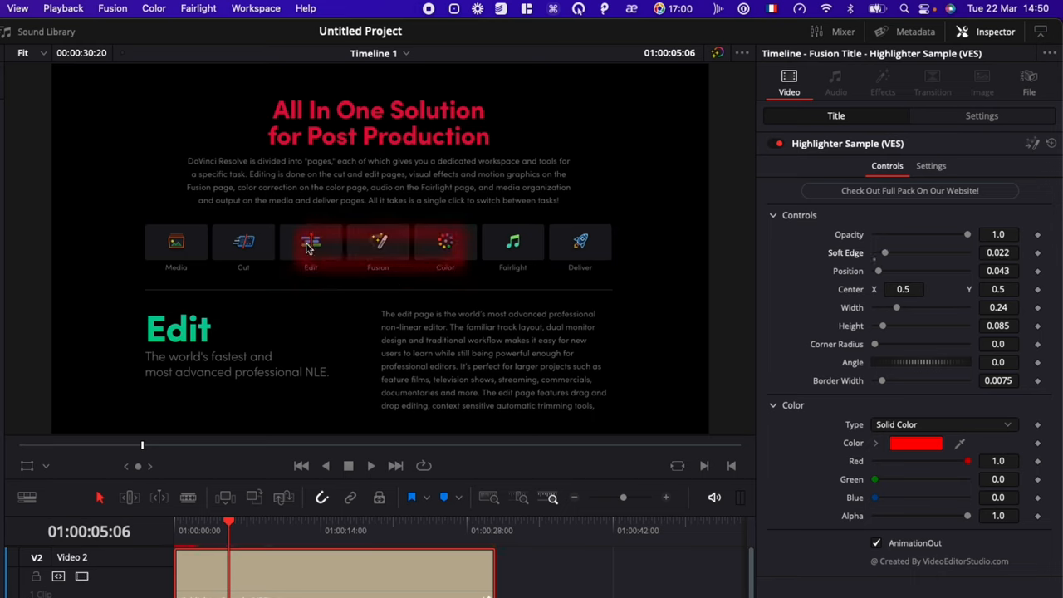
left_click_drag(886, 257, 874, 254)
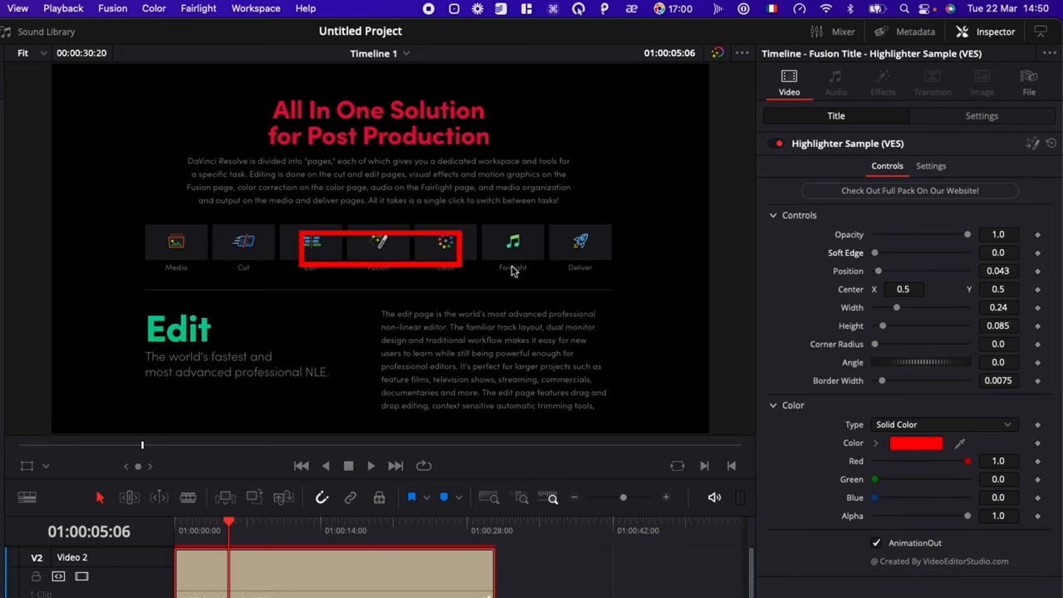
key("Home")
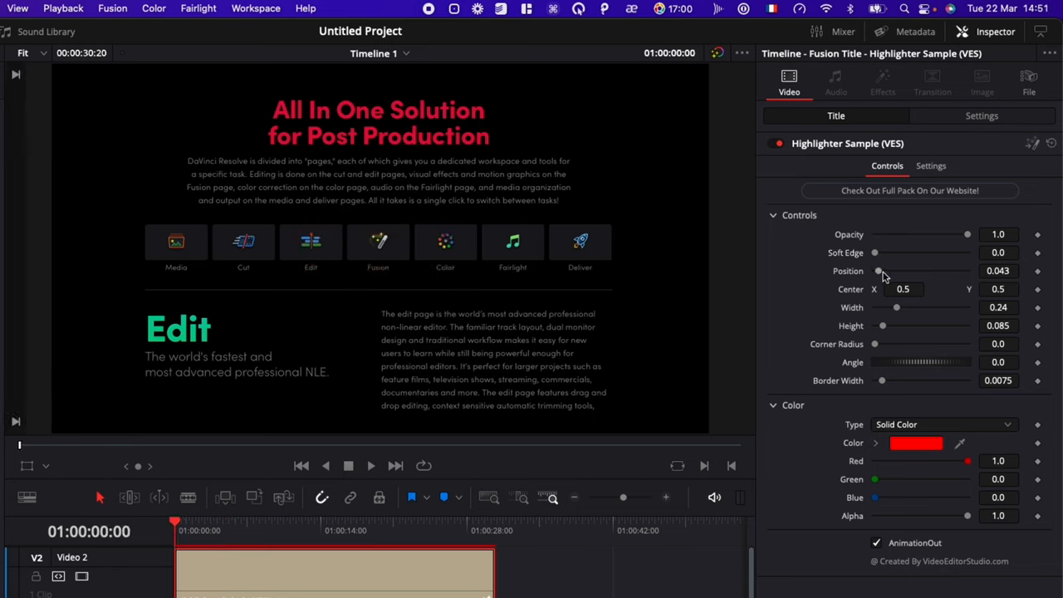
key("Right")
key("Right")
key("Right")
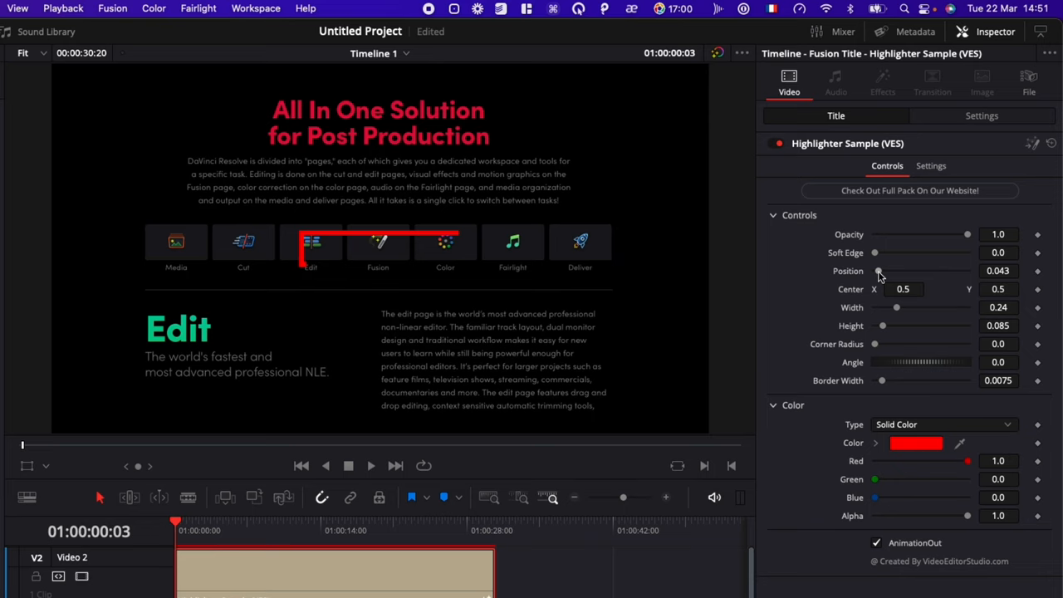
left_click_drag(879, 276, 928, 287)
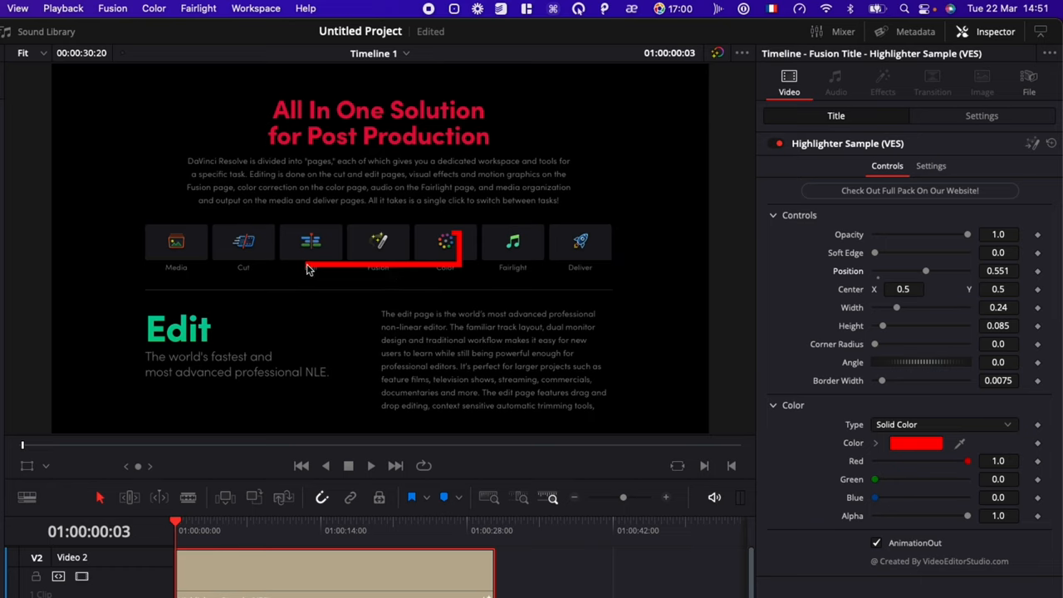
left_click_drag(927, 276, 891, 275)
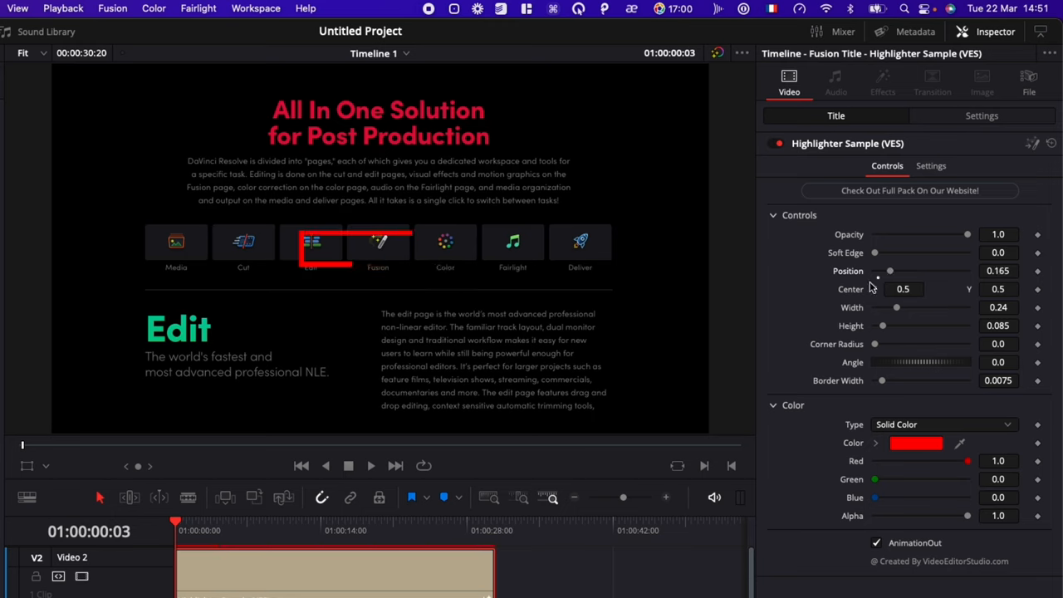
double_click(856, 274)
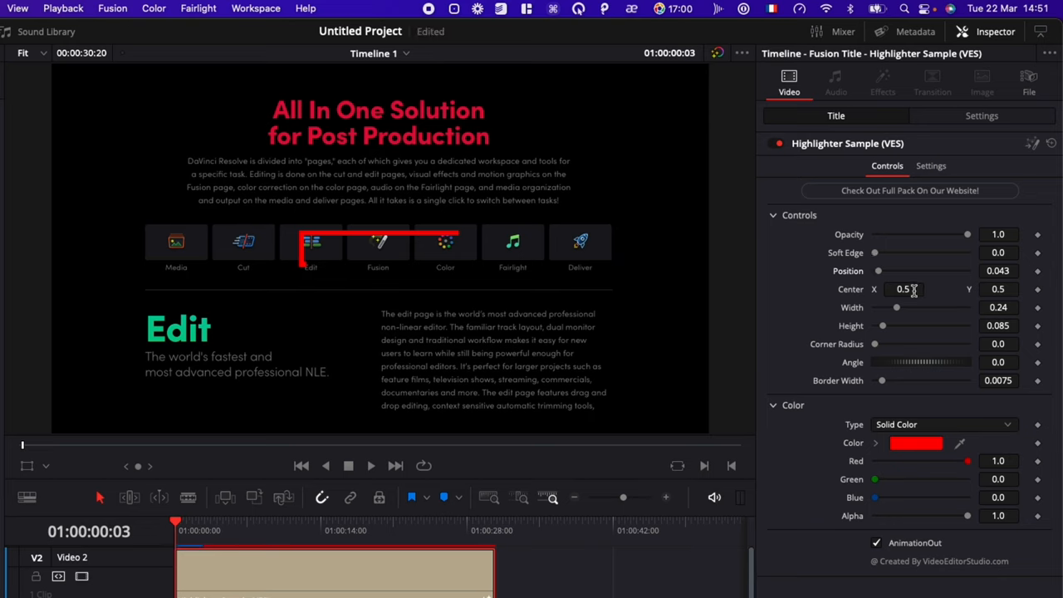
Set Center about 0.495/0.506, widen the box and raise Height to 0.181 around the seven icons
left_click_drag(914, 289, 864, 289)
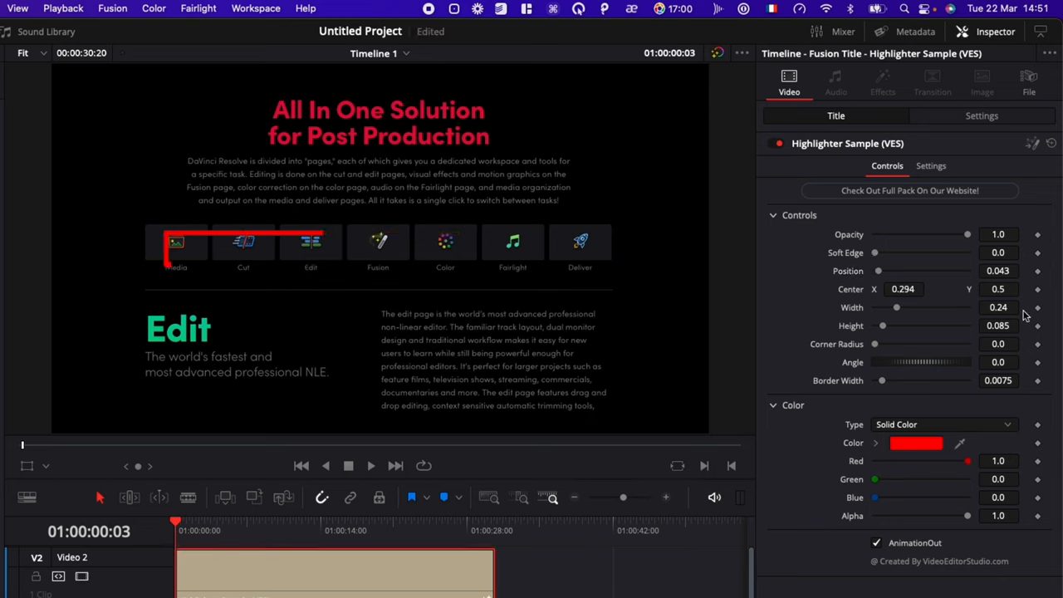
mouse_move(1007, 290)
left_mouse_down()
mouse_move(954, 304)
mouse_move(864, 289)
mouse_move(874, 300)
left_mouse_up()
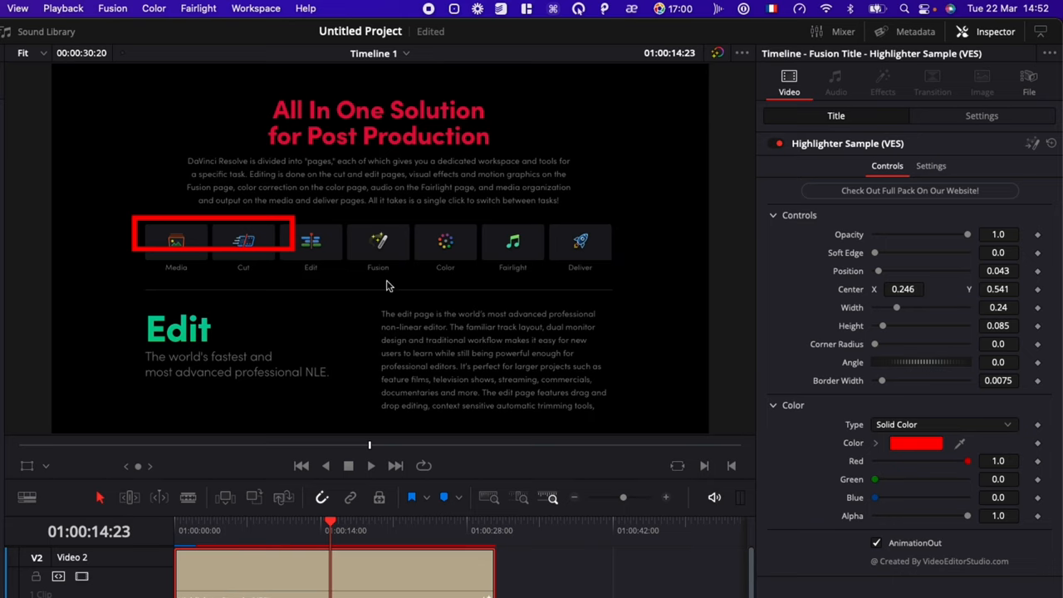
mouse_move(897, 307)
left_mouse_down()
mouse_move(933, 309)
mouse_move(922, 289)
mouse_move(939, 289)
mouse_move(944, 309)
left_mouse_up()
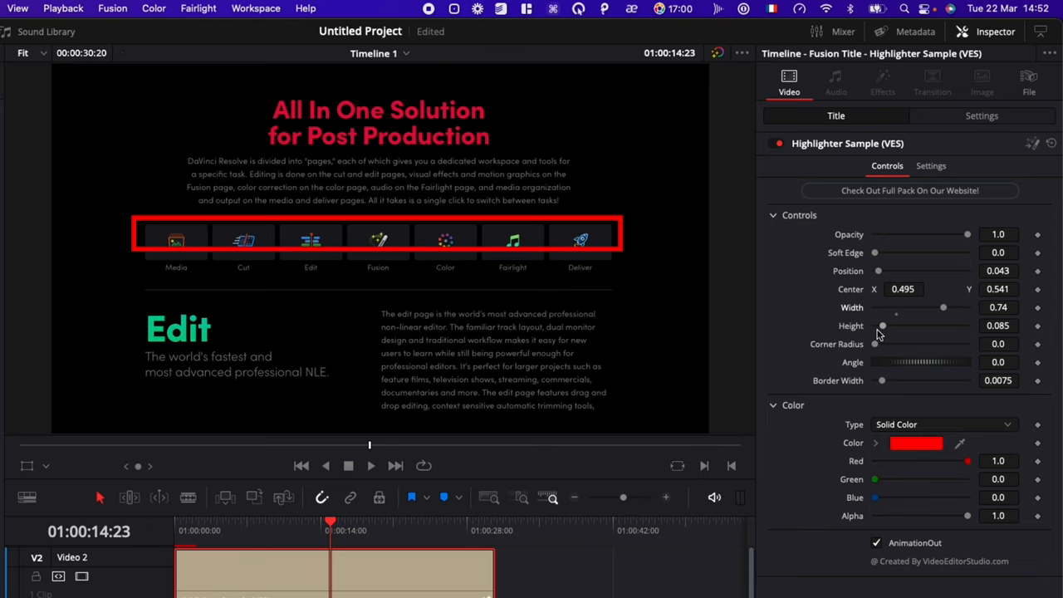
left_click_drag(883, 328, 888, 327)
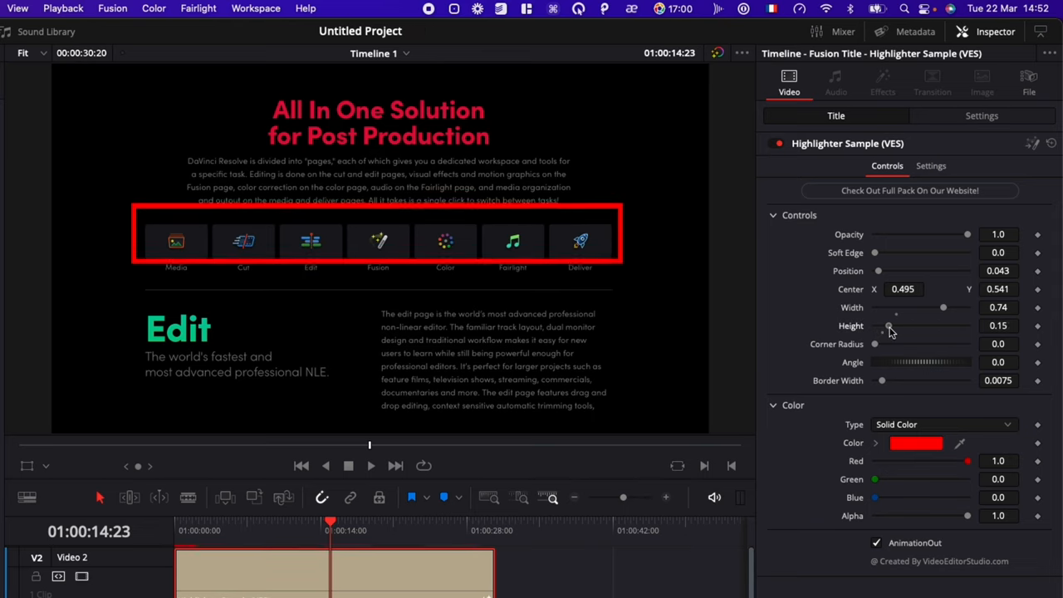
left_click_drag(1009, 289, 997, 289)
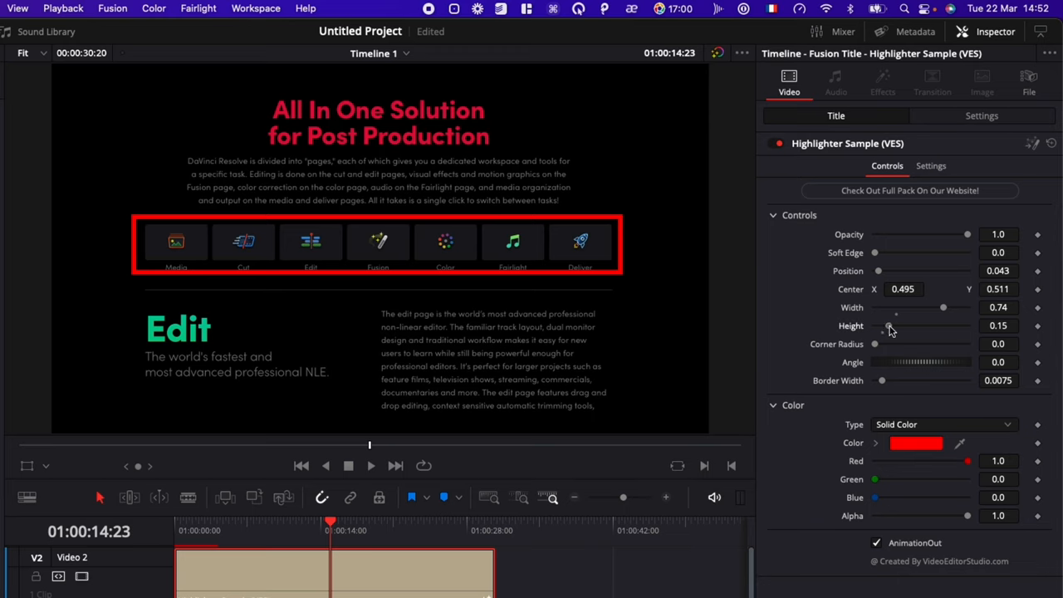
left_click_drag(889, 326, 895, 329)
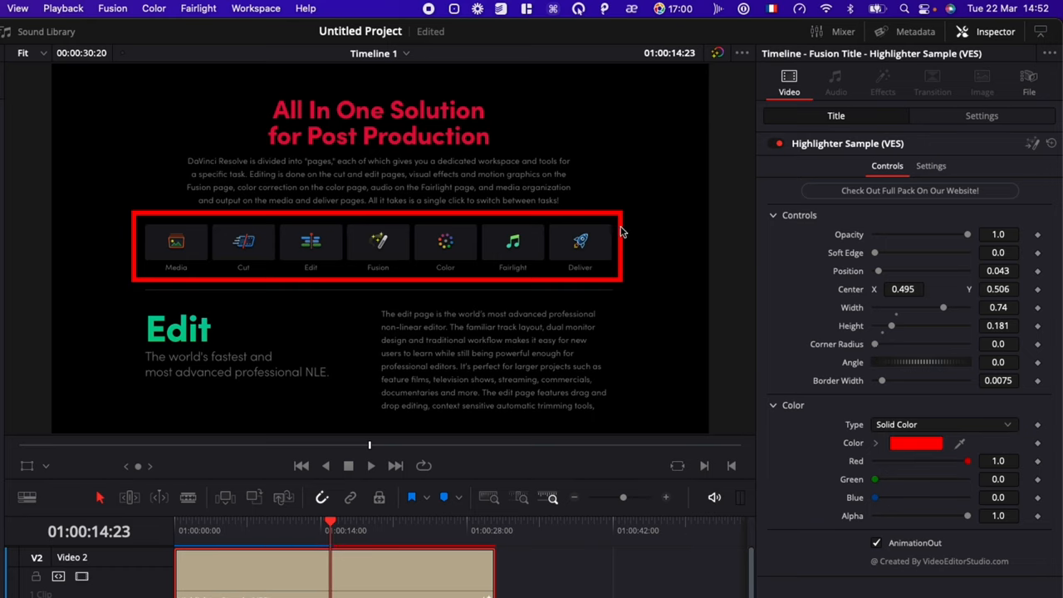
Set Corner Radius to about 0.39 and Border Width down to 0.0031
left_click_drag(877, 347, 913, 359)
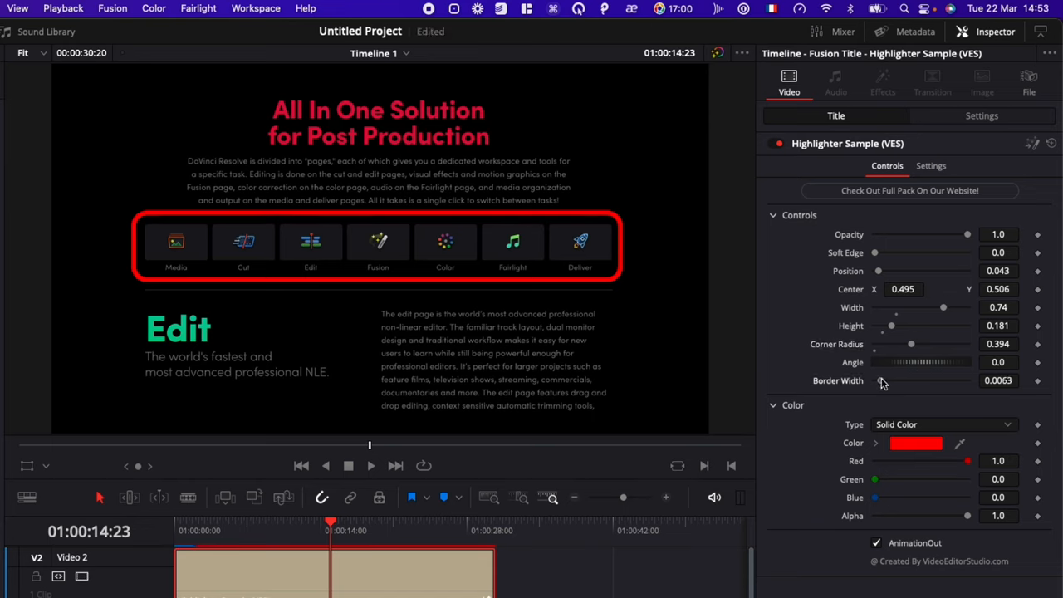
mouse_move(883, 381)
left_mouse_down()
mouse_move(915, 386)
mouse_move(861, 385)
mouse_move(881, 384)
left_mouse_up()
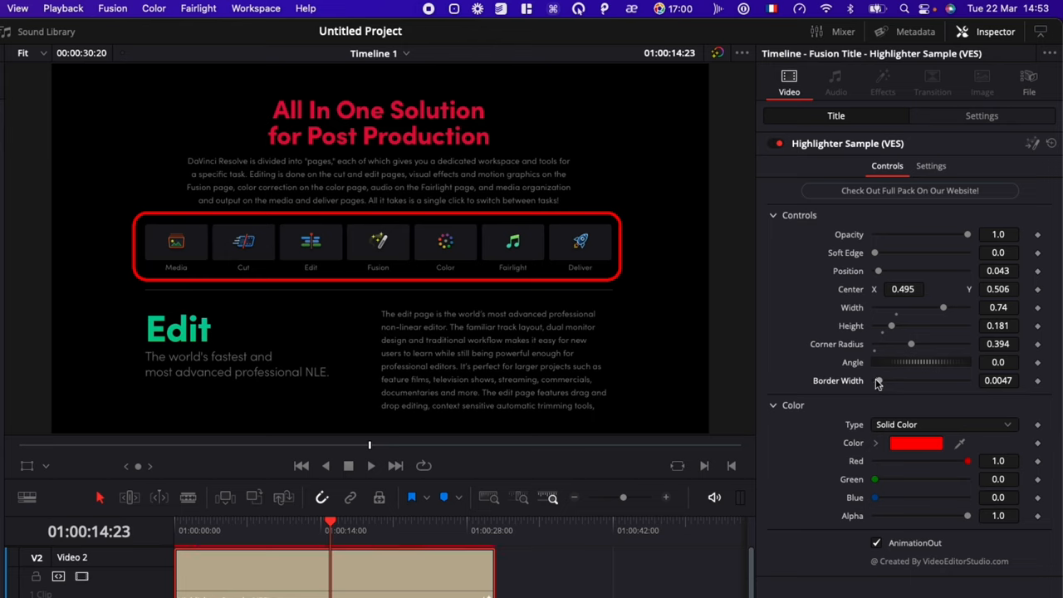
left_click_drag(877, 382, 876, 384)
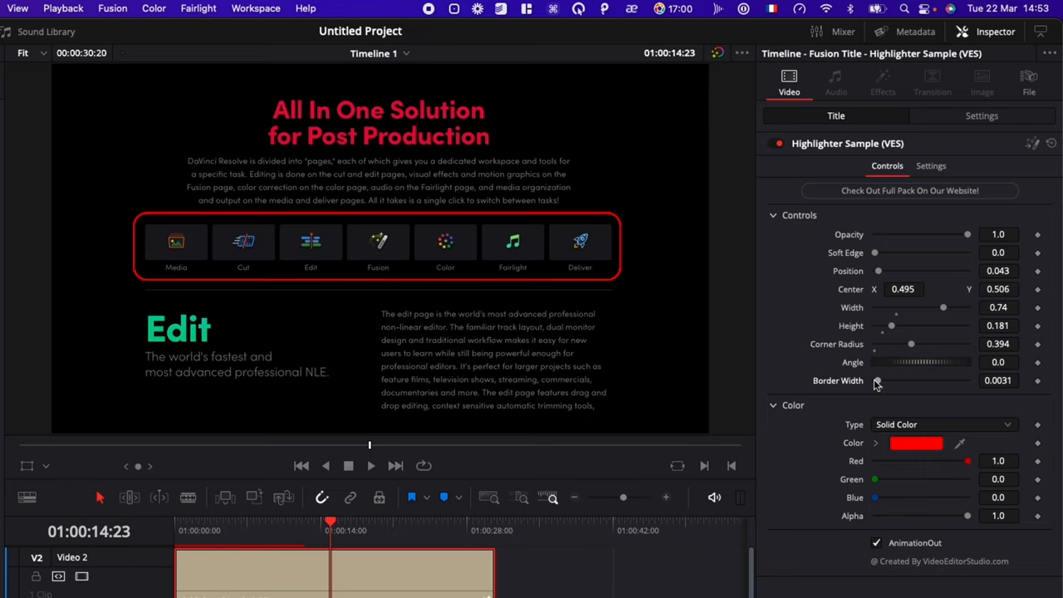
Change the highlight box colour to White (1.0, 1.0, 1.0) in the Colors picker
left_click(913, 445)
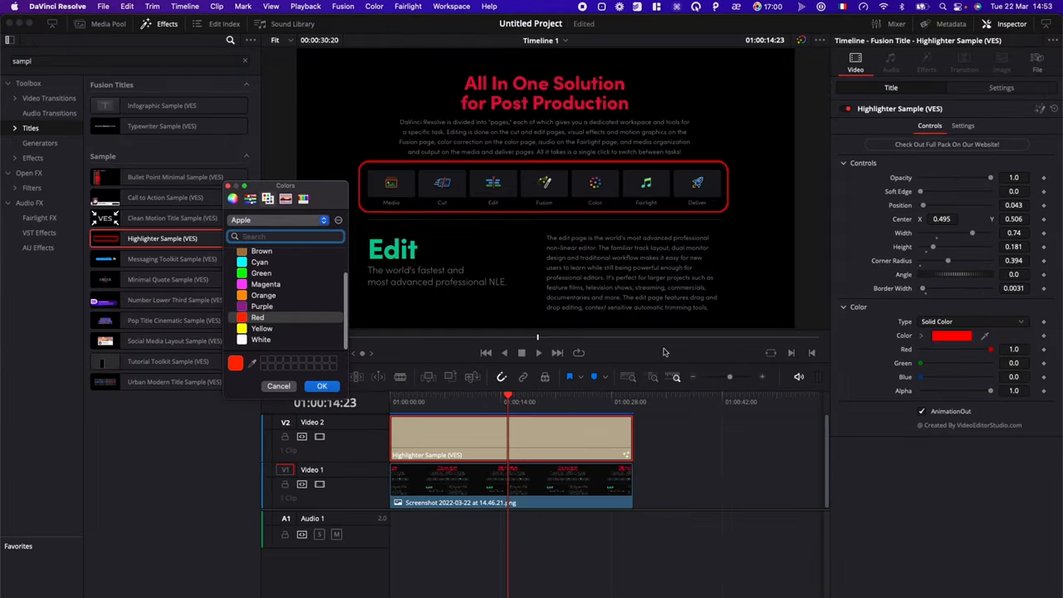
left_click(323, 387)
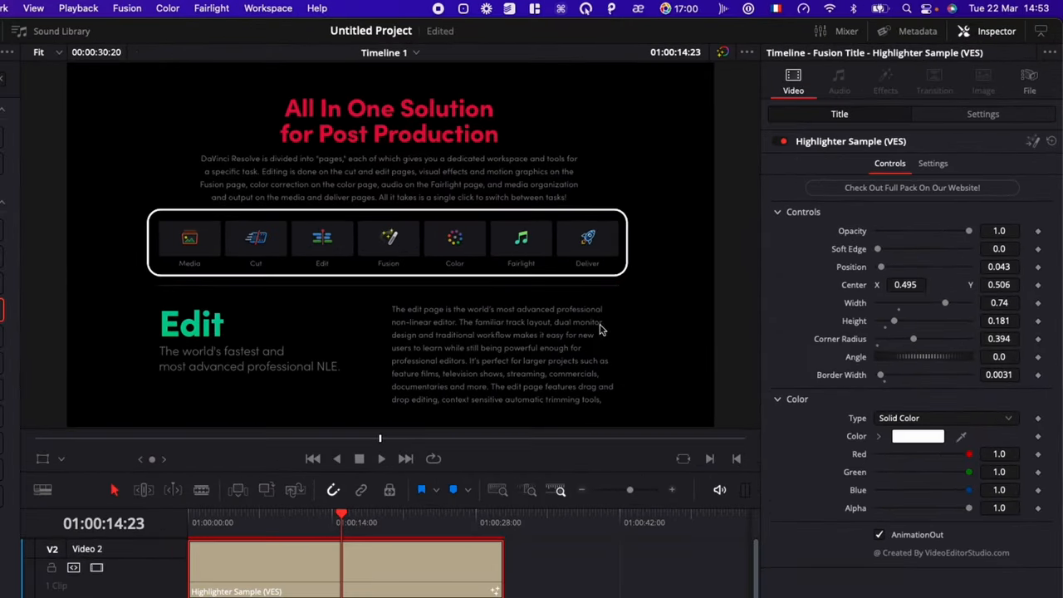